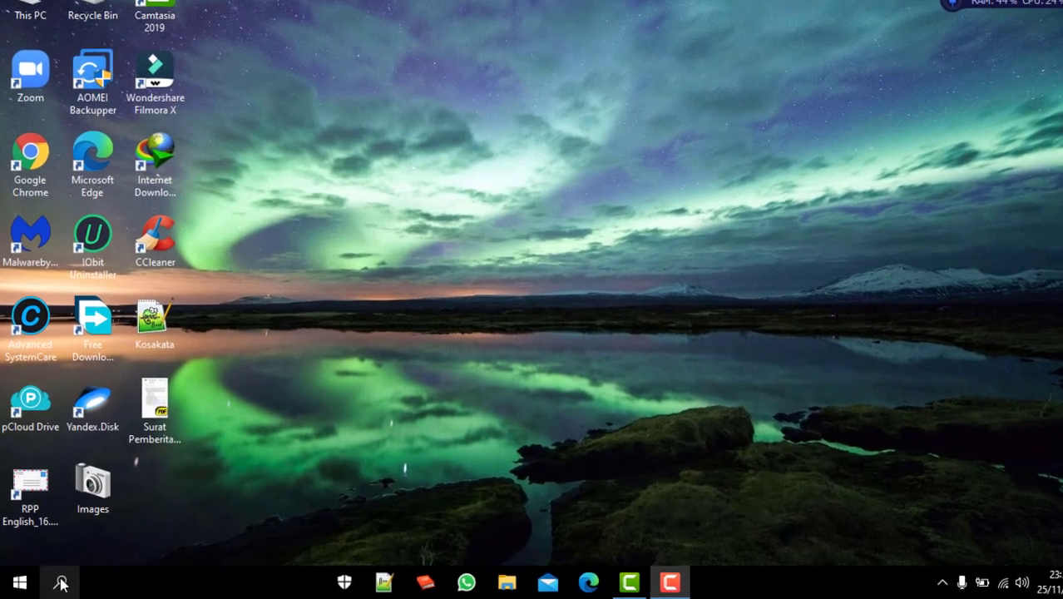
Open the Camera app permissions in the Privacy section of Windows Settings
{"action": "left_click", "coordinate": [56, 583]}
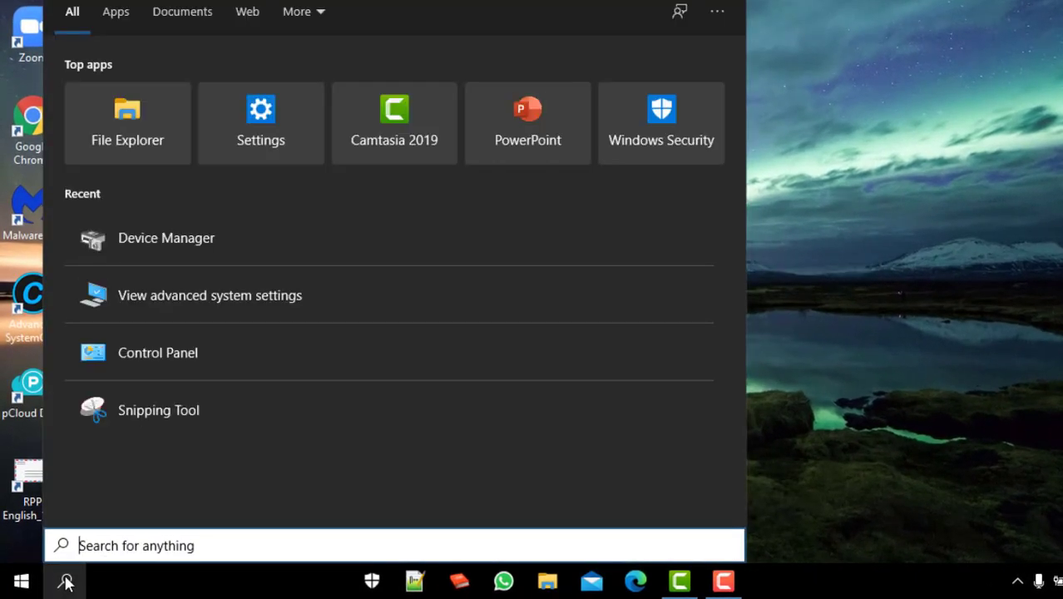
{"action": "type", "text": "setTING"}
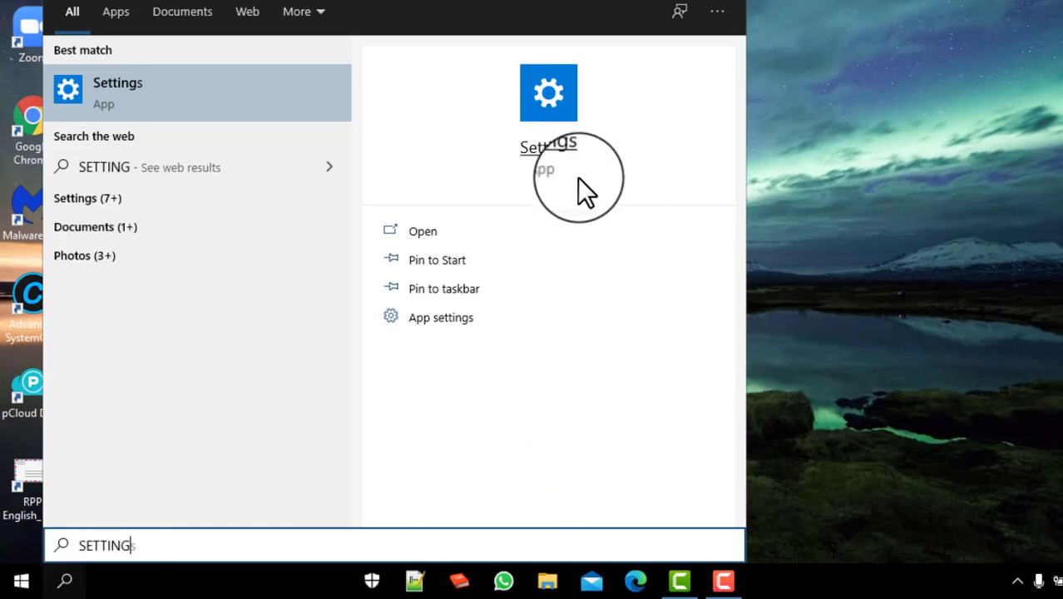
{"action": "left_click", "coordinate": [566, 154]}
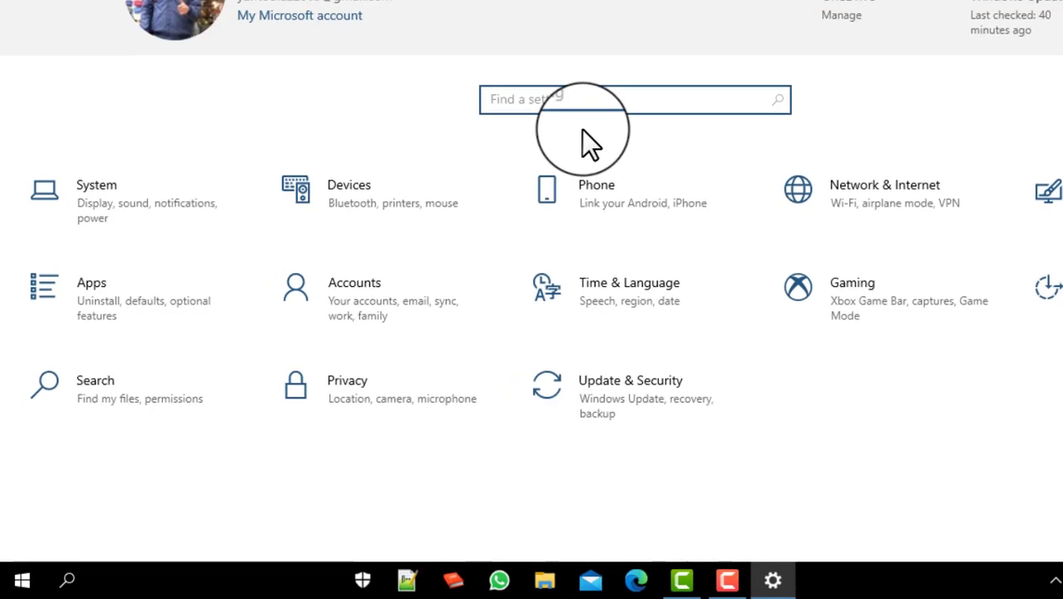
{"action": "left_click", "coordinate": [450, 387]}
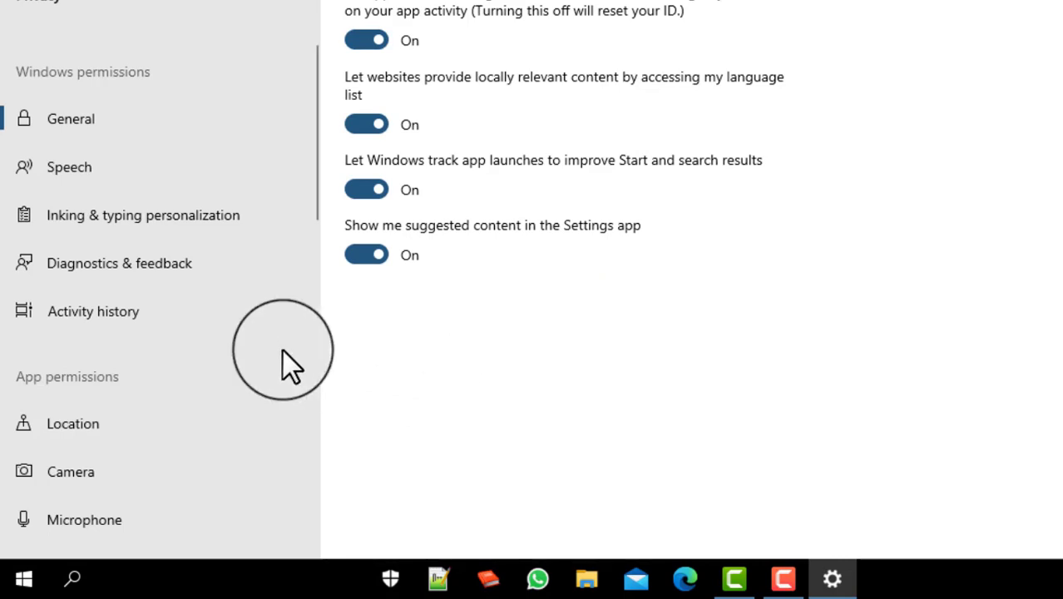
{"action": "left_click_drag", "start_coordinate": [314, 174], "coordinate": [295, 264]}
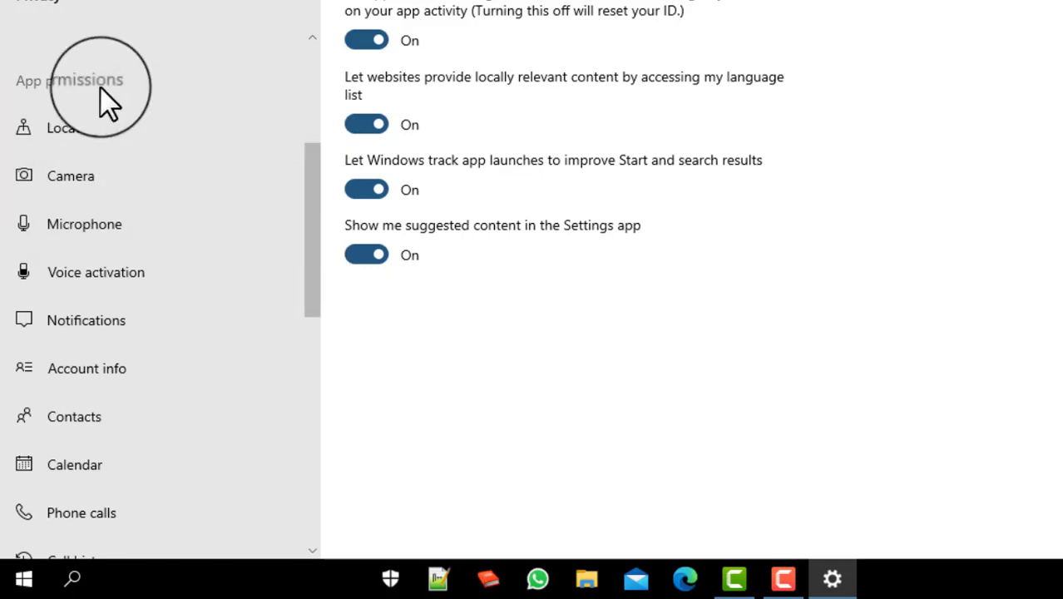
{"action": "left_click", "coordinate": [108, 174]}
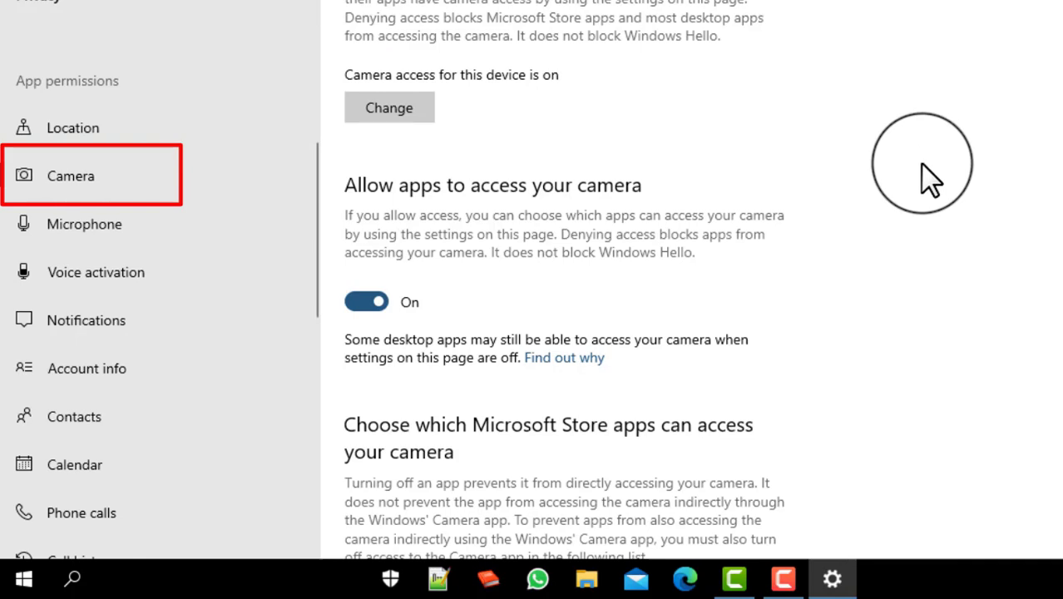
Review the camera access settings and which Microsoft Store apps are allowed to use the camera
{"action": "scroll", "coordinate": [924, 167], "scroll_direction": "down", "scroll_amount": 3}
{"action": "scroll", "coordinate": [926, 174], "scroll_direction": "up", "scroll_amount": 1}
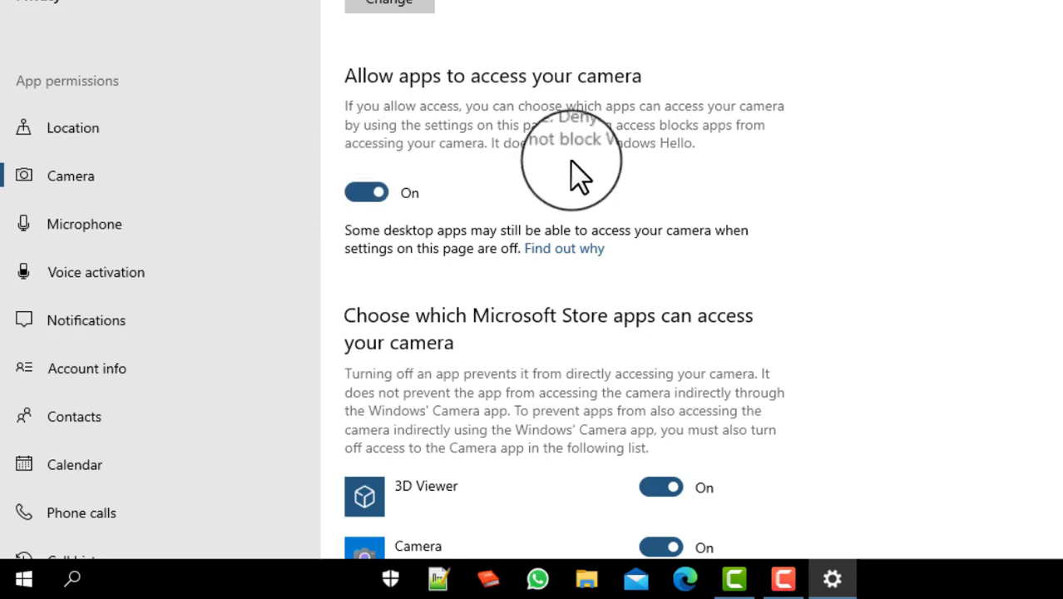
{"action": "scroll", "coordinate": [921, 174], "scroll_direction": "down", "scroll_amount": 5}
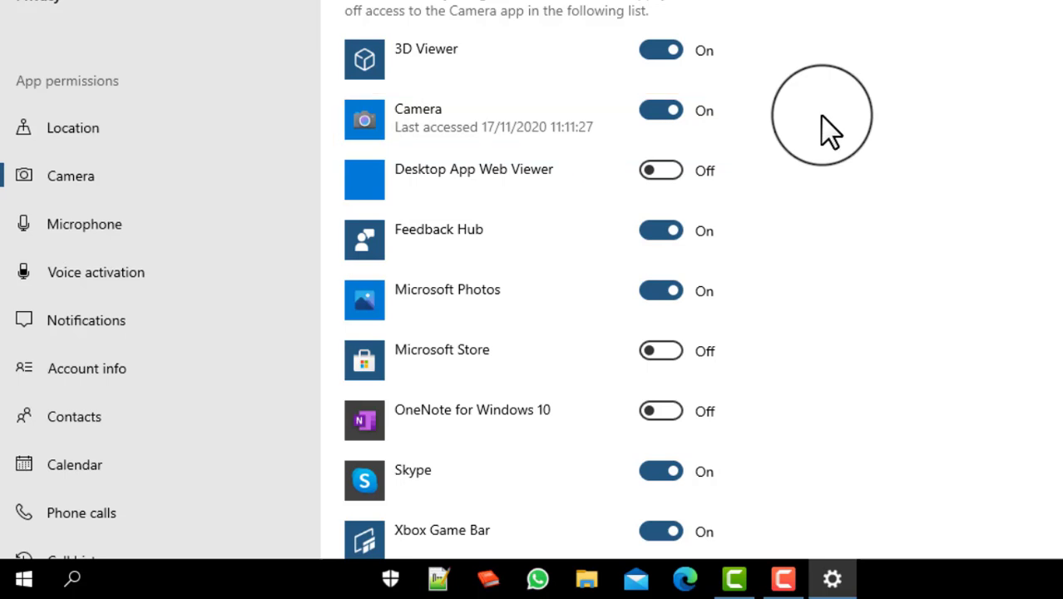
{"action": "scroll", "coordinate": [830, 131], "scroll_direction": "down", "scroll_amount": 1}
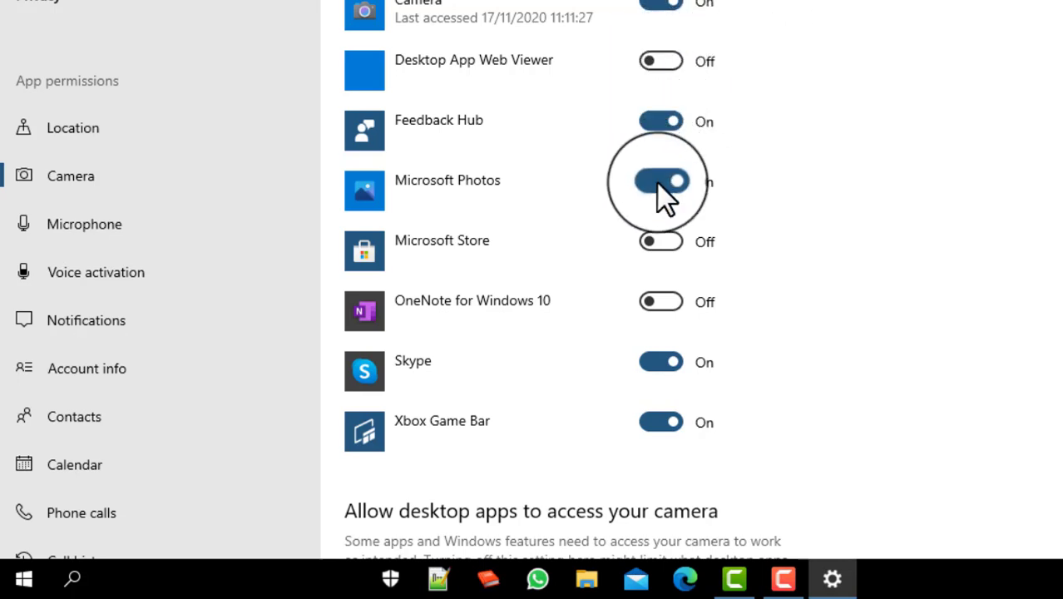
{"action": "scroll", "coordinate": [867, 120], "scroll_direction": "up", "scroll_amount": 6}
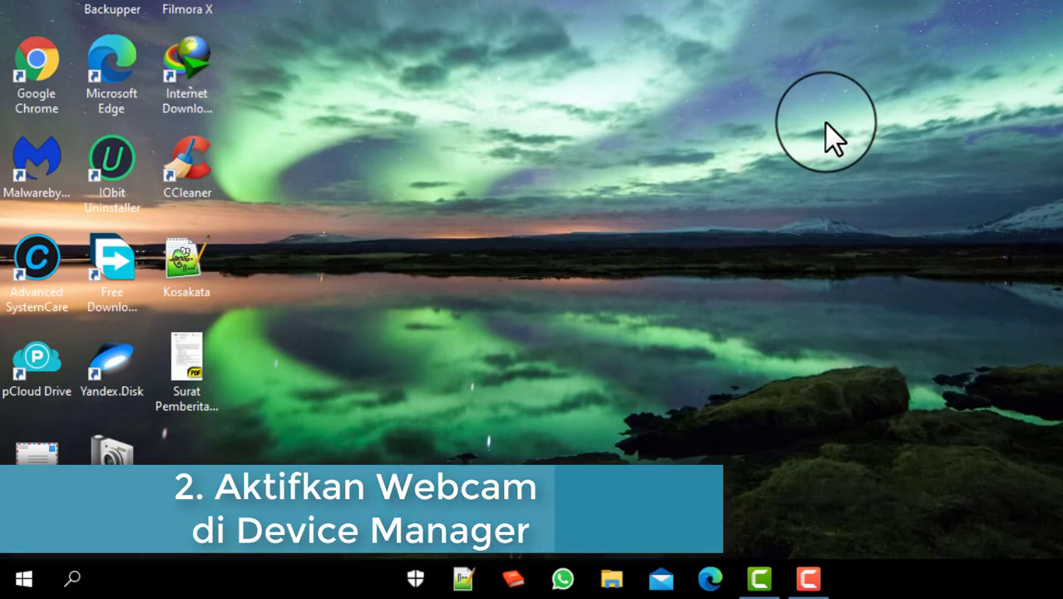
Open Device Manager and select USB2.0 VGA UVC WebCam in the Cameras category
{"action": "left_click", "coordinate": [74, 580]}
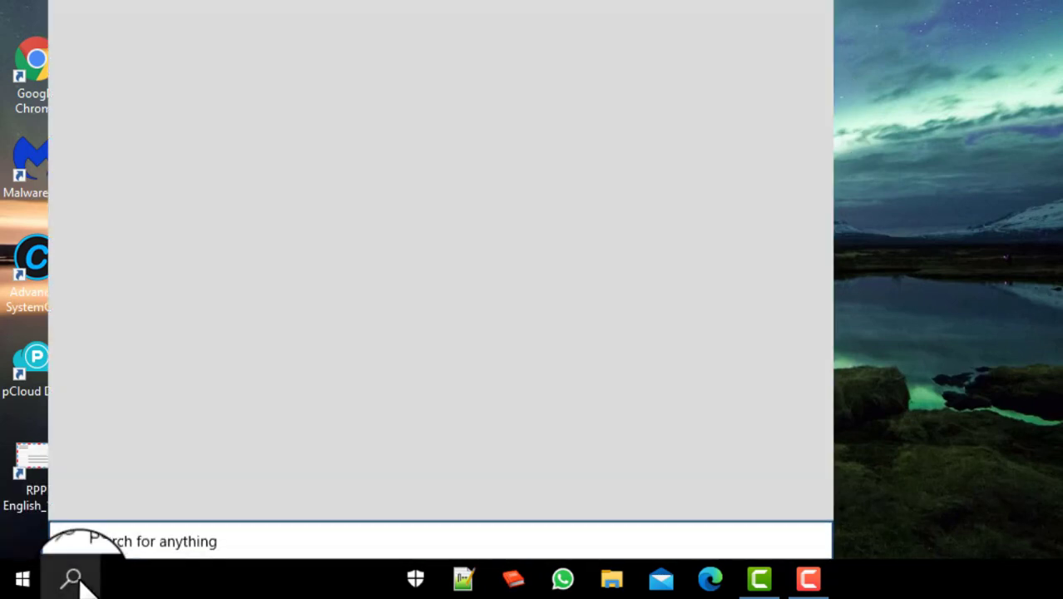
{"action": "type", "text": "DEV"}
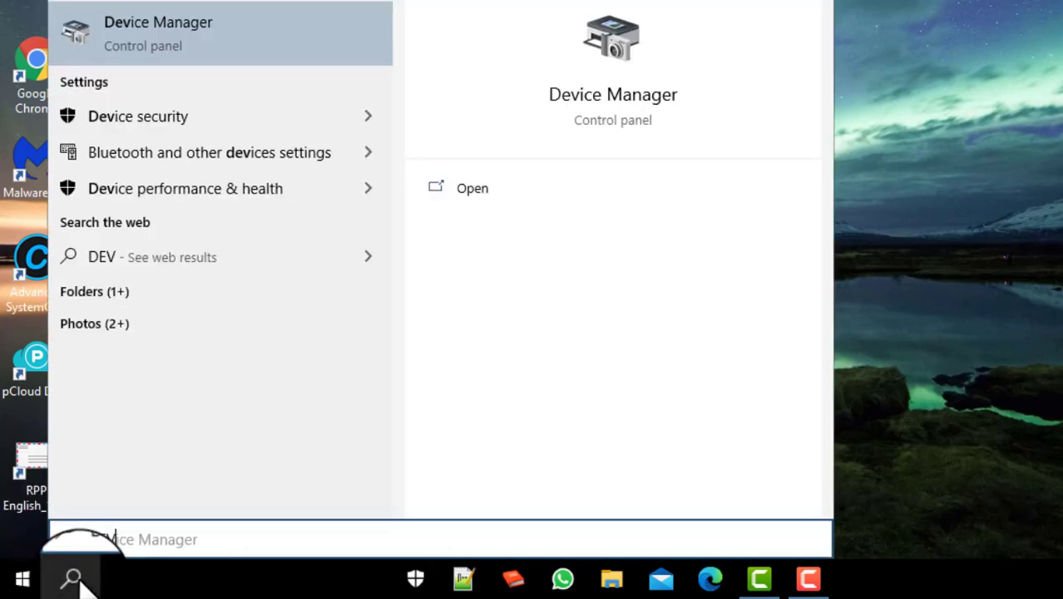
{"action": "left_click", "coordinate": [624, 94]}
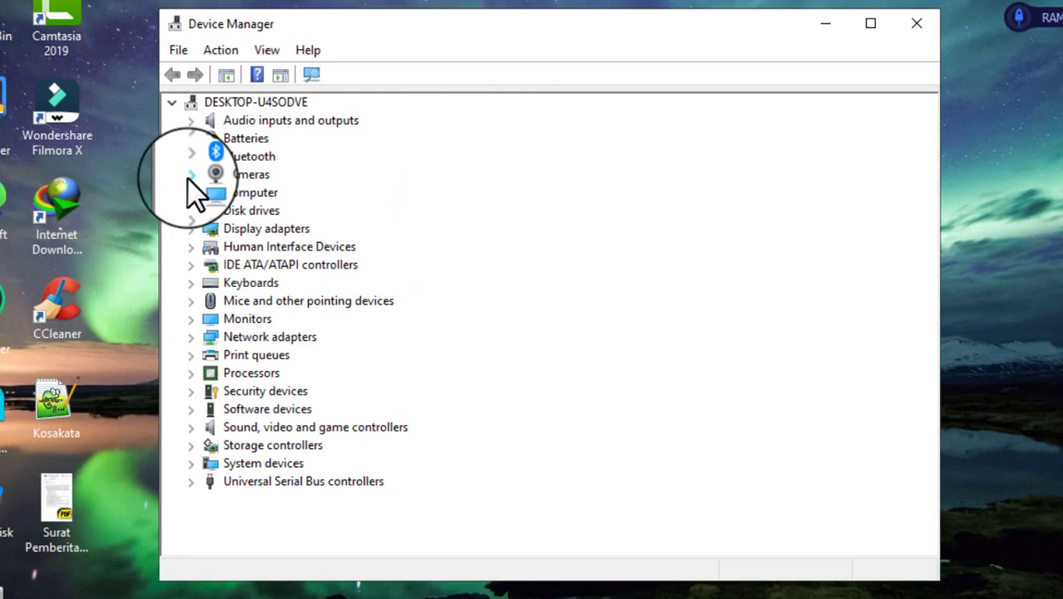
{"action": "left_click", "coordinate": [192, 174]}
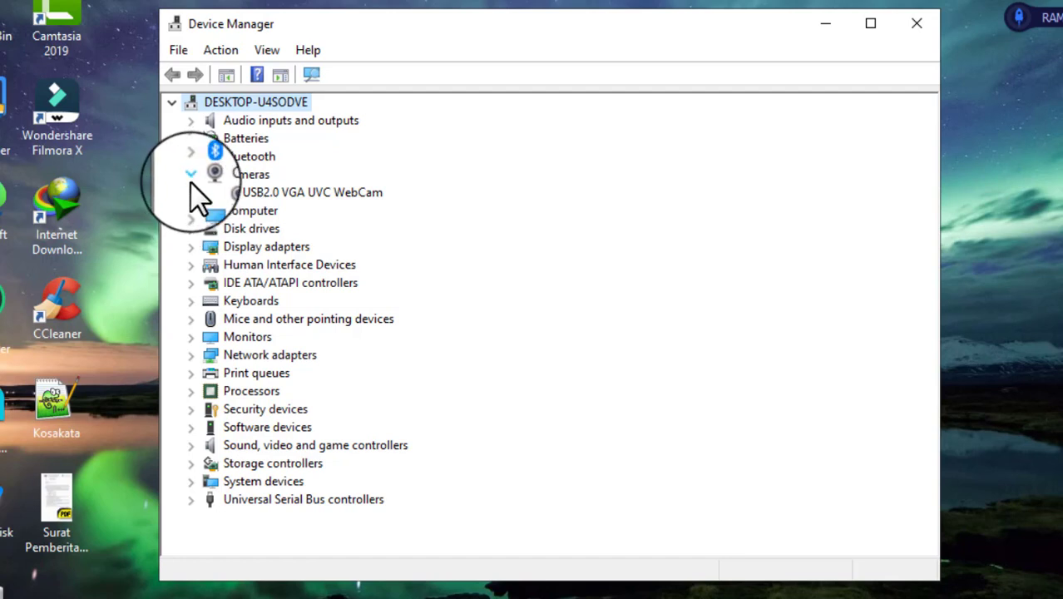
{"action": "left_click", "coordinate": [331, 191]}
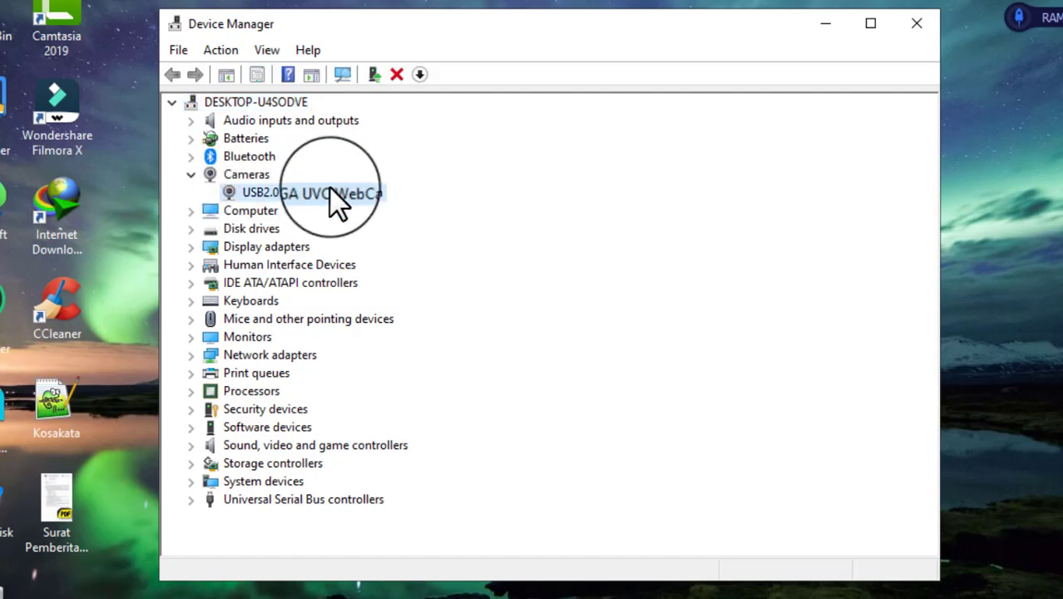
{"action": "right_click", "coordinate": [332, 191]}
{"action": "right_click", "coordinate": [246, 176]}
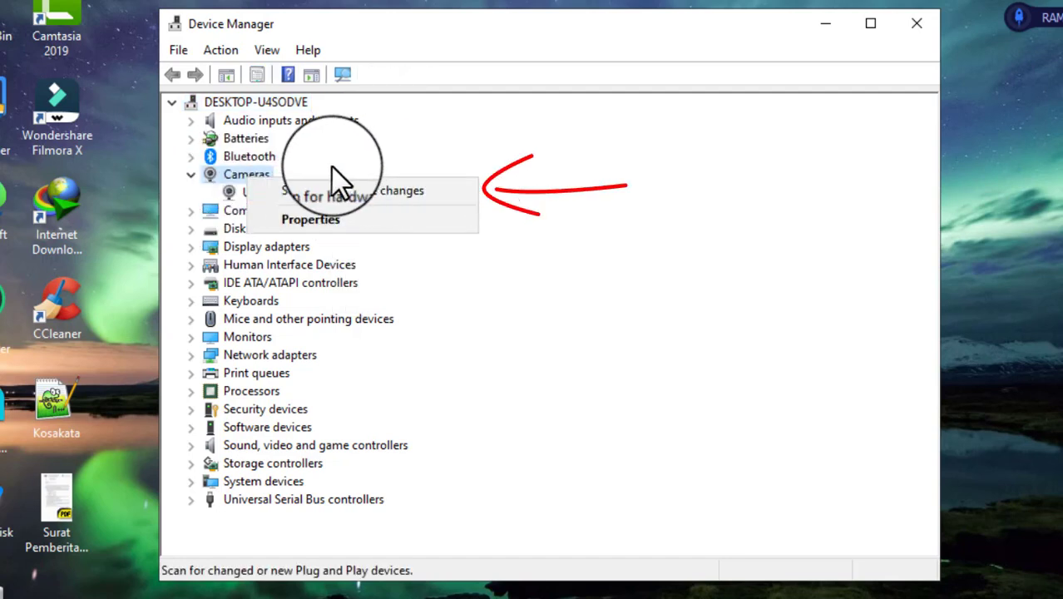
{"action": "left_click", "coordinate": [567, 177]}
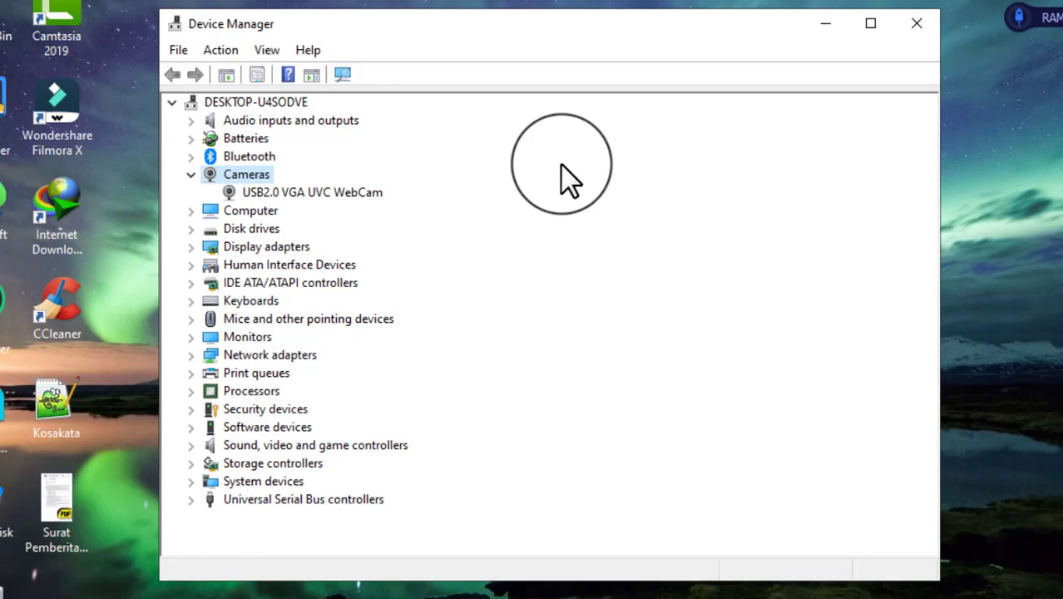
Disable the USB2.0 VGA UVC WebCam device and confirm the action
{"action": "right_click", "coordinate": [243, 174]}
{"action": "right_click", "coordinate": [371, 194]}
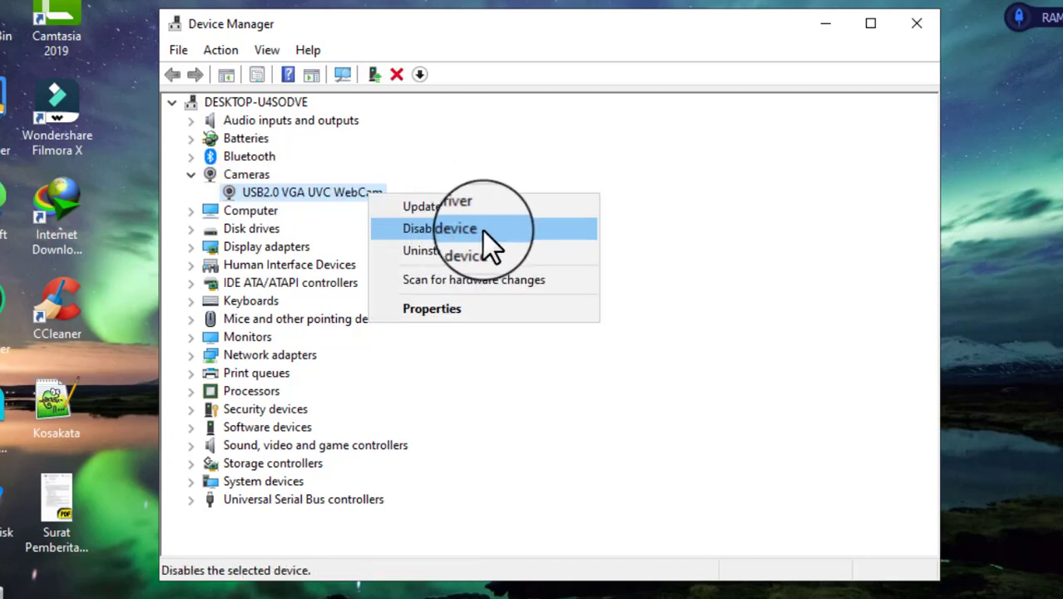
{"action": "left_click", "coordinate": [484, 231]}
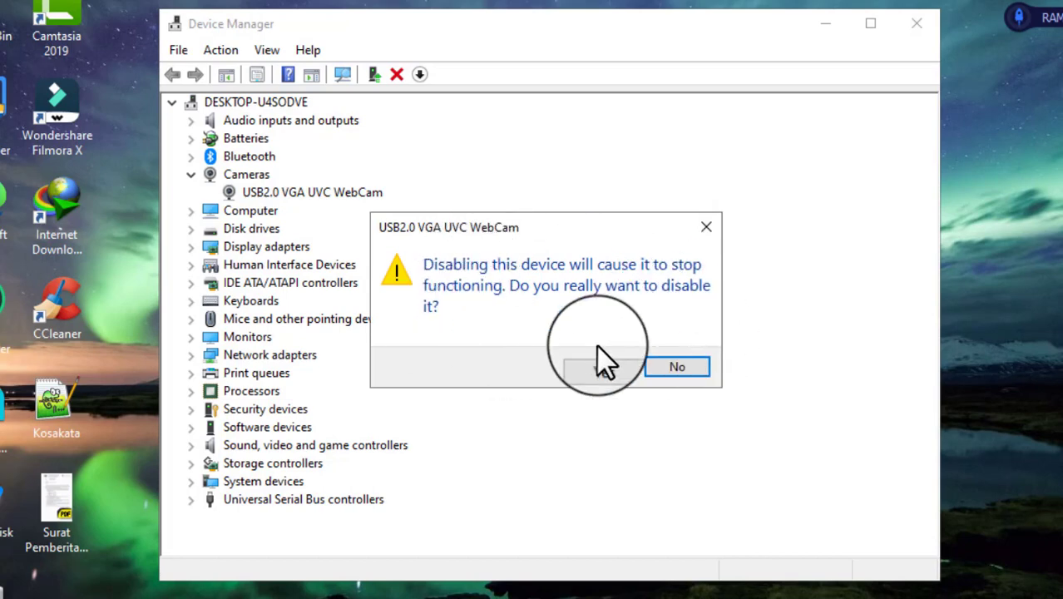
{"action": "left_click", "coordinate": [604, 366]}
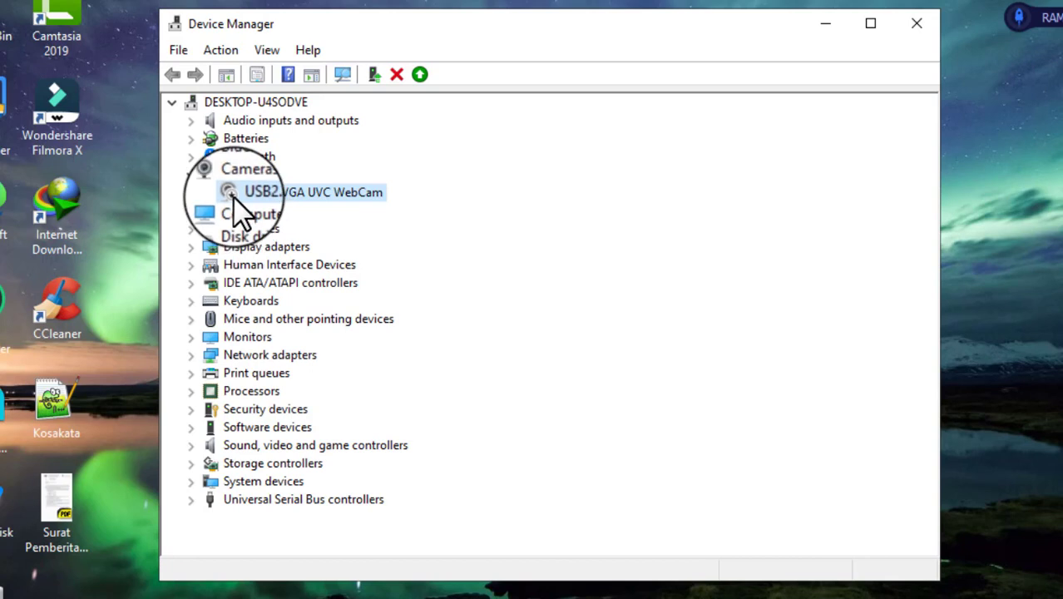
Enable the USB2.0 VGA UVC WebCam device again and close Device Manager
{"action": "right_click", "coordinate": [301, 191]}
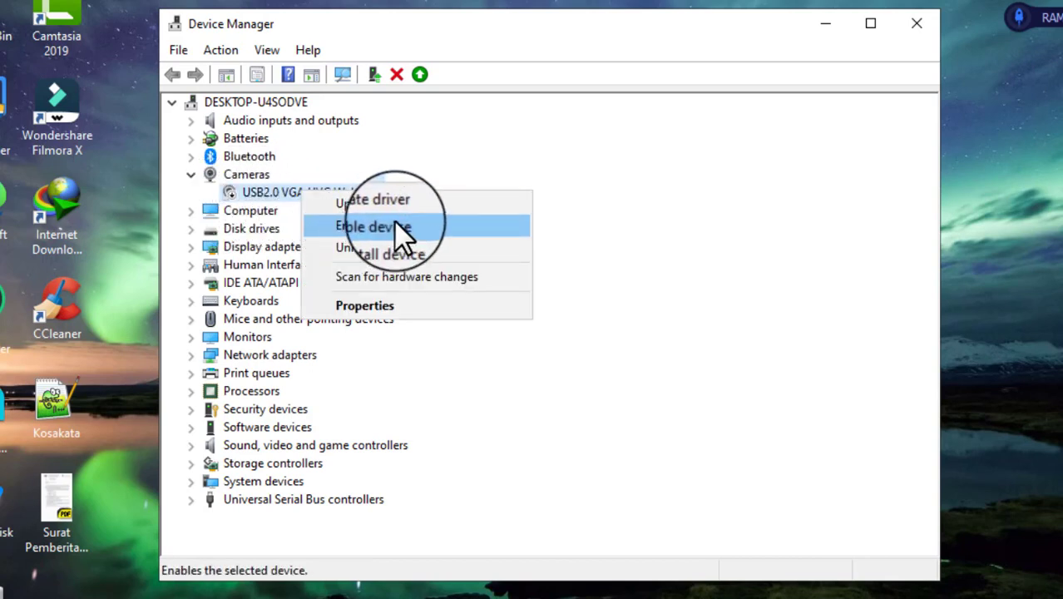
{"action": "left_click", "coordinate": [471, 237]}
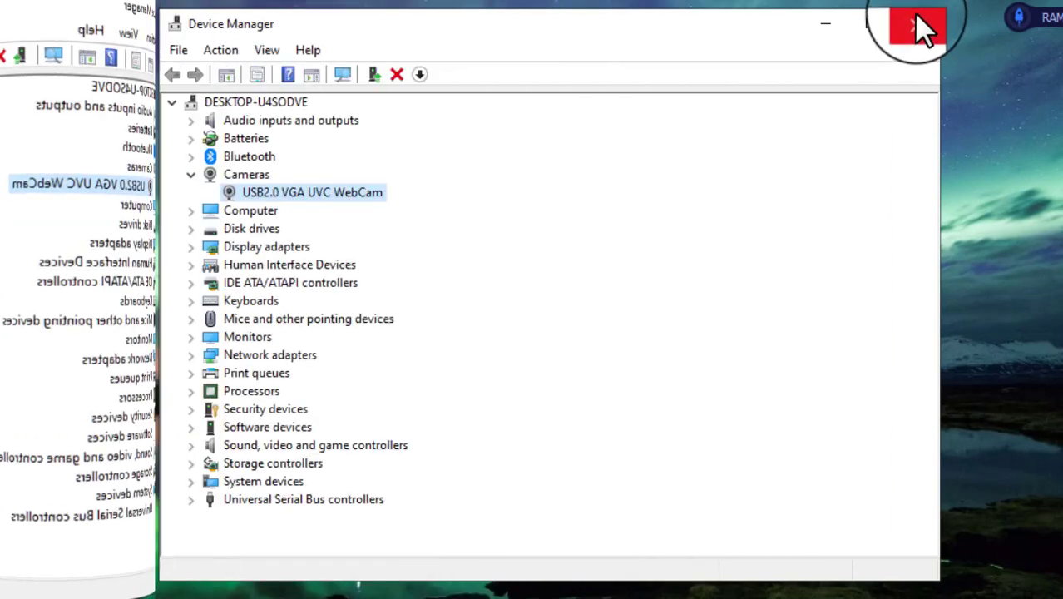
{"action": "left_click", "coordinate": [917, 23]}
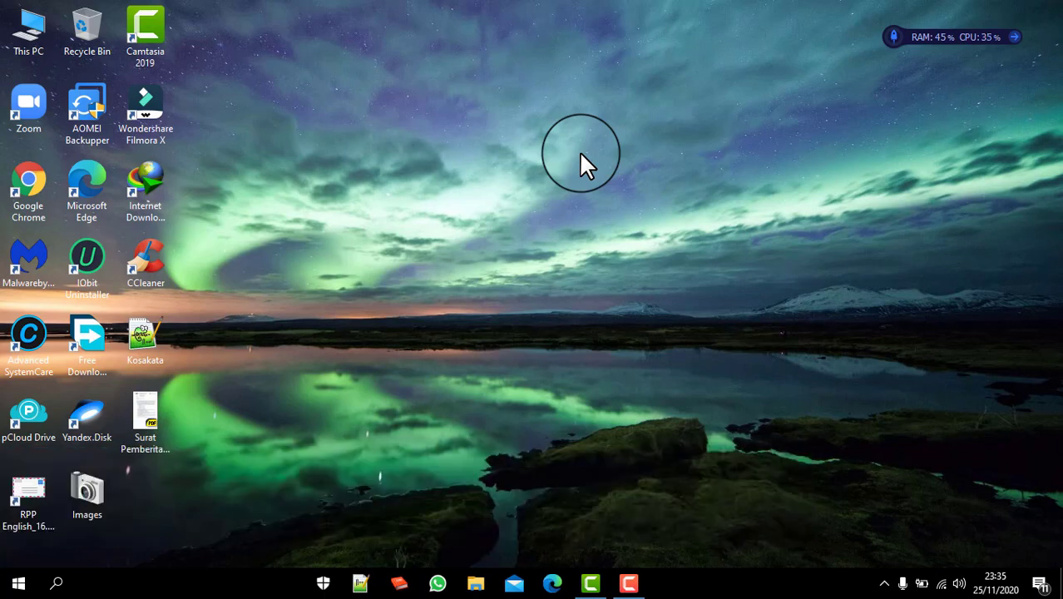
Open Windows Security and view its Device security page
{"action": "left_click", "coordinate": [323, 582]}
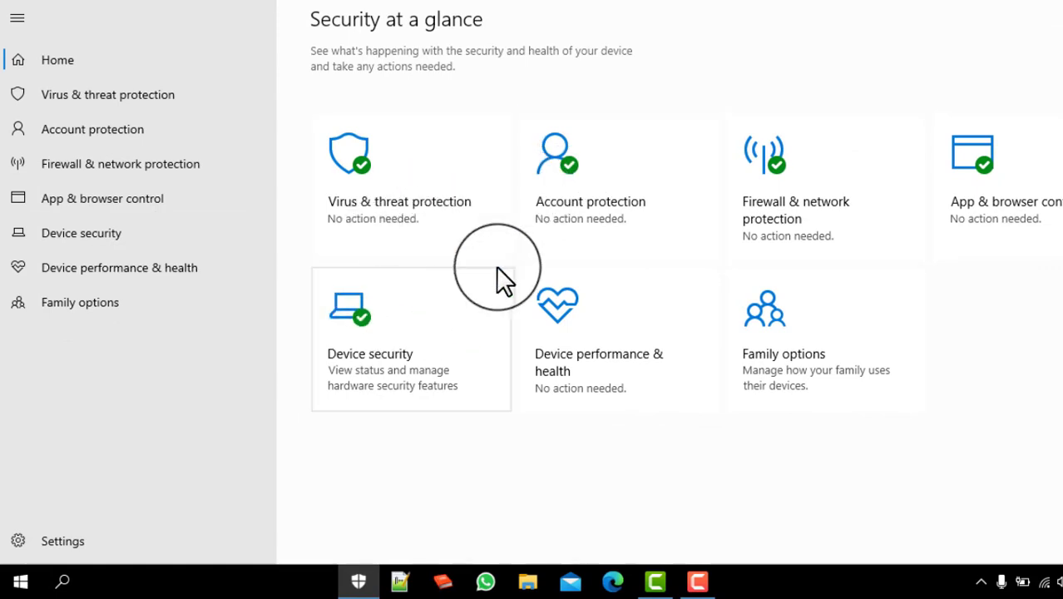
{"action": "left_click", "coordinate": [421, 364]}
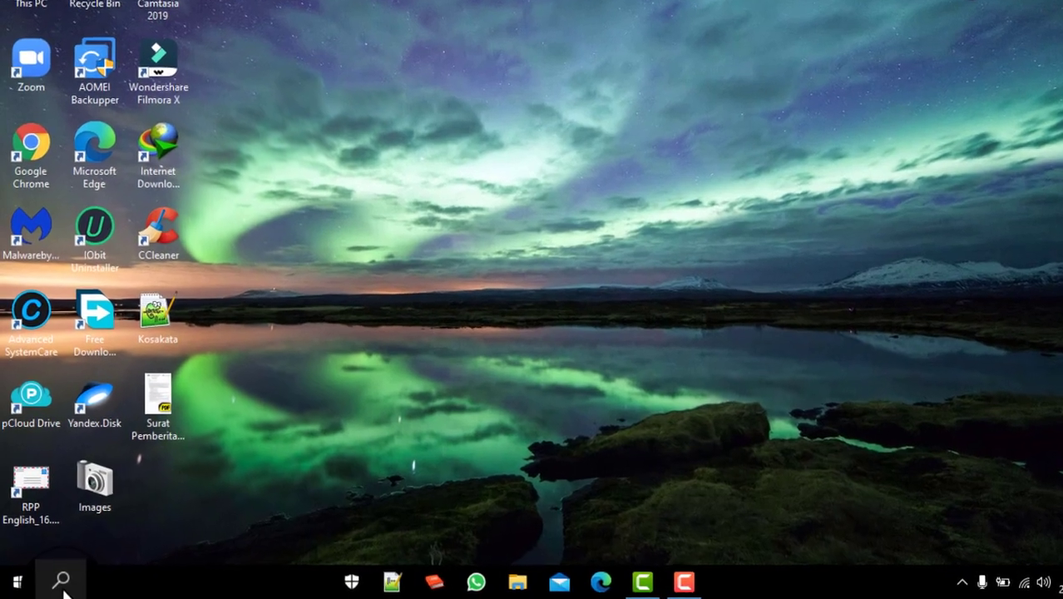
Reopen Device Manager and expand the Cameras category
{"action": "left_click", "coordinate": [63, 585]}
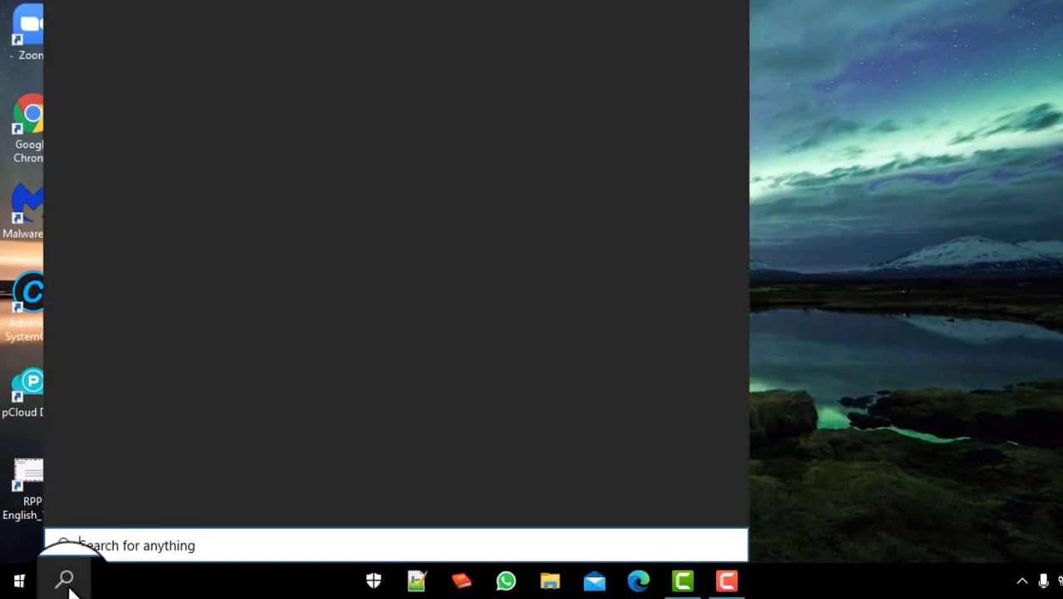
{"action": "type", "text": "DE"}
{"action": "left_click", "coordinate": [560, 140]}
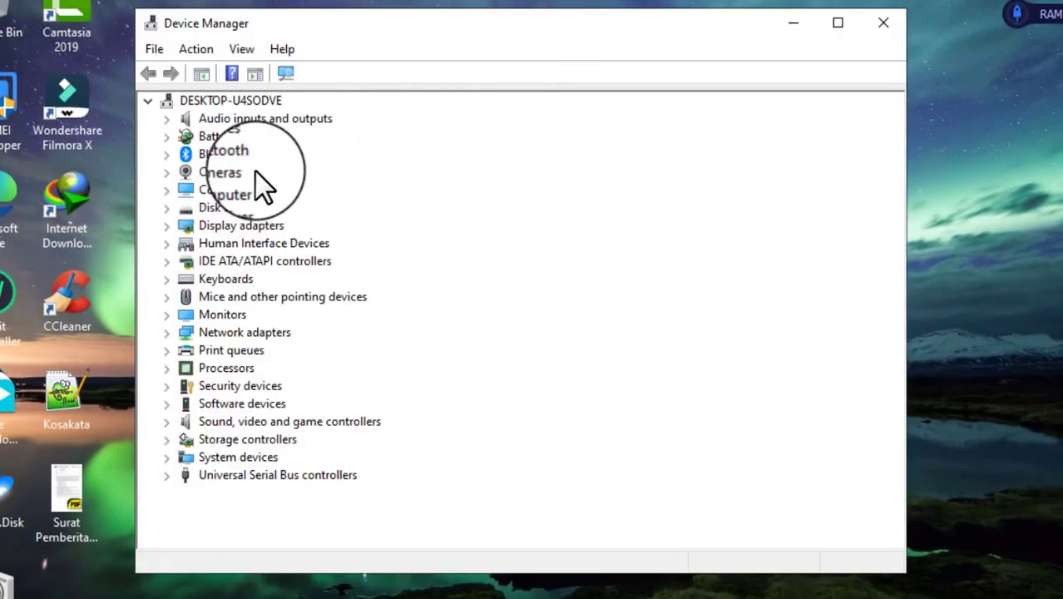
{"action": "left_click", "coordinate": [166, 173]}
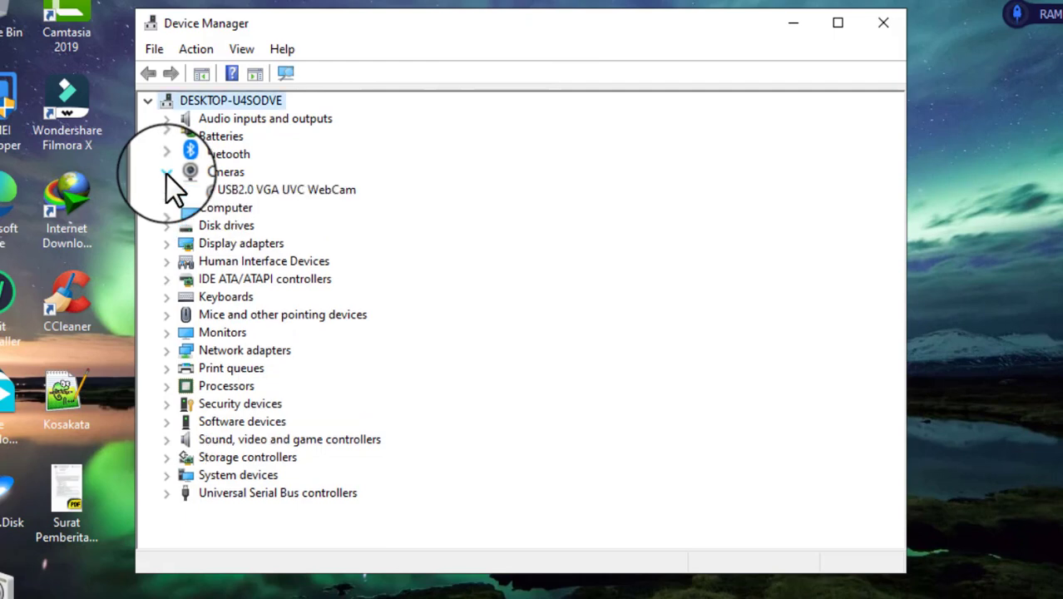
Run an automatic driver search for USB2.0 VGA UVC WebCam and close the update wizard
{"action": "left_click", "coordinate": [277, 188]}
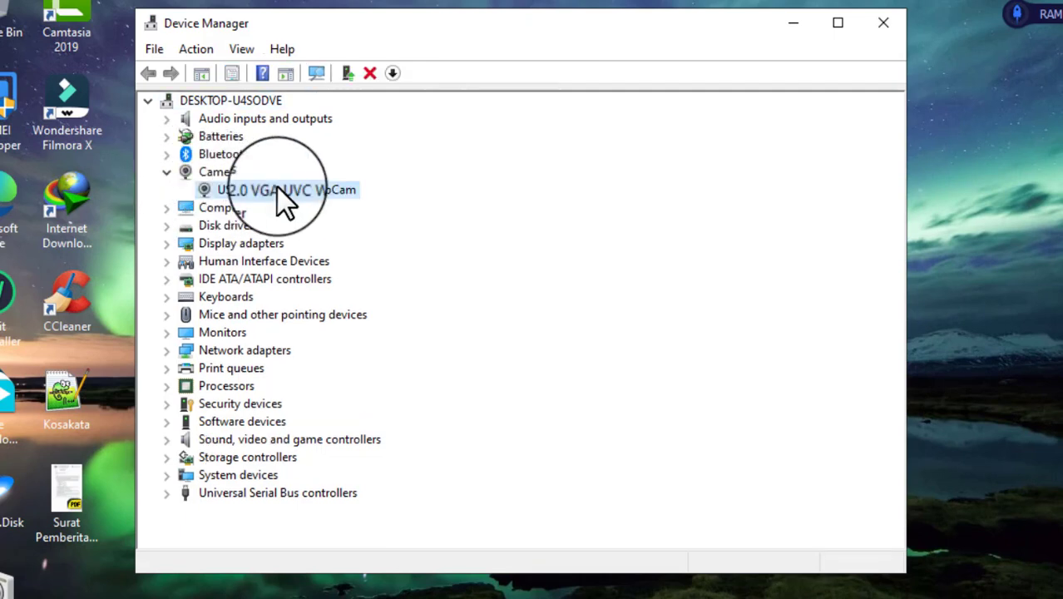
{"action": "right_click", "coordinate": [277, 188]}
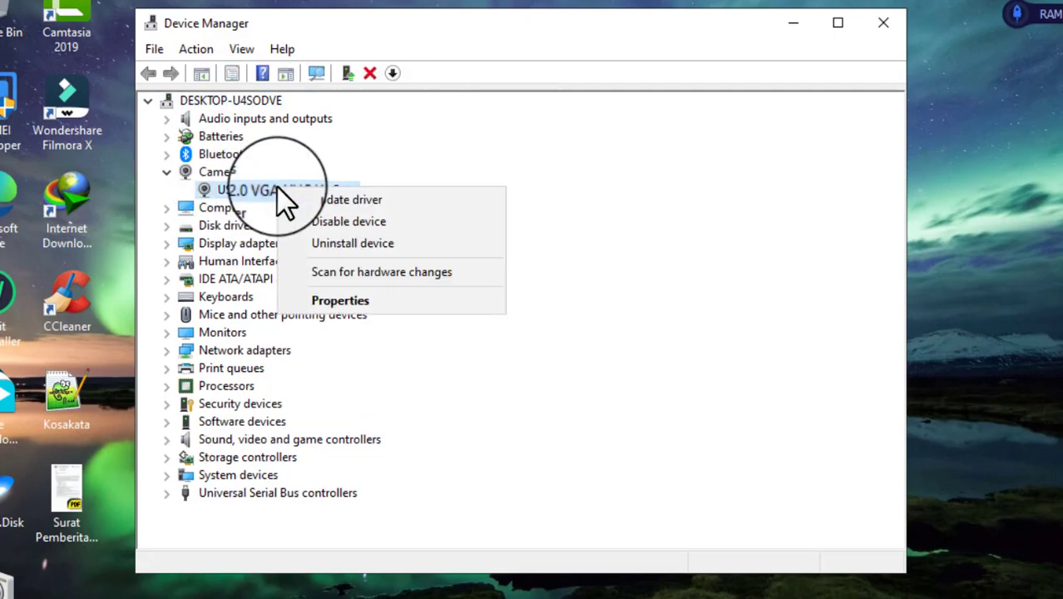
{"action": "left_click", "coordinate": [421, 205]}
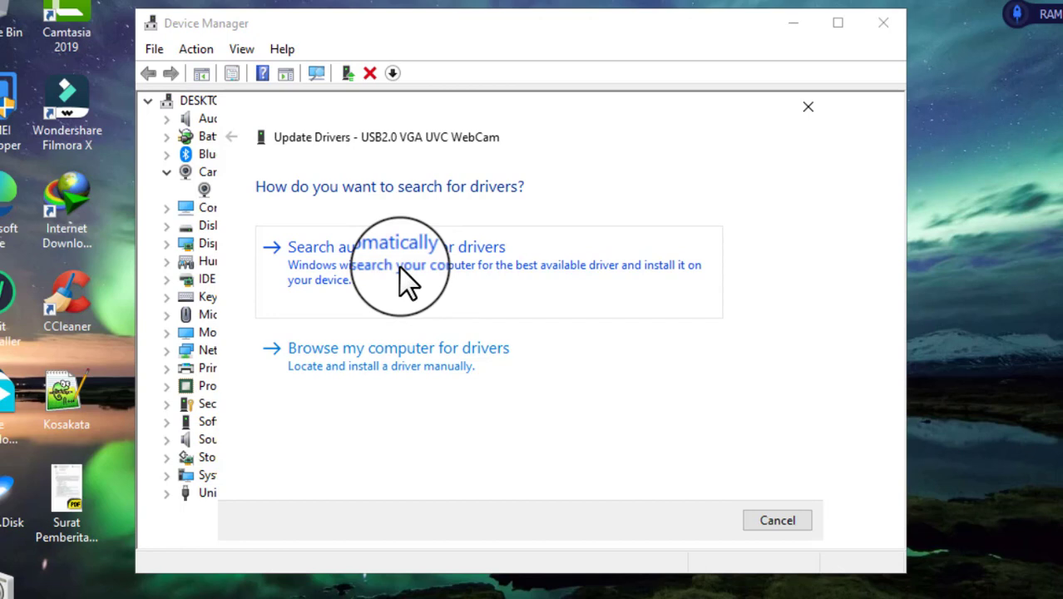
{"action": "left_click", "coordinate": [399, 268]}
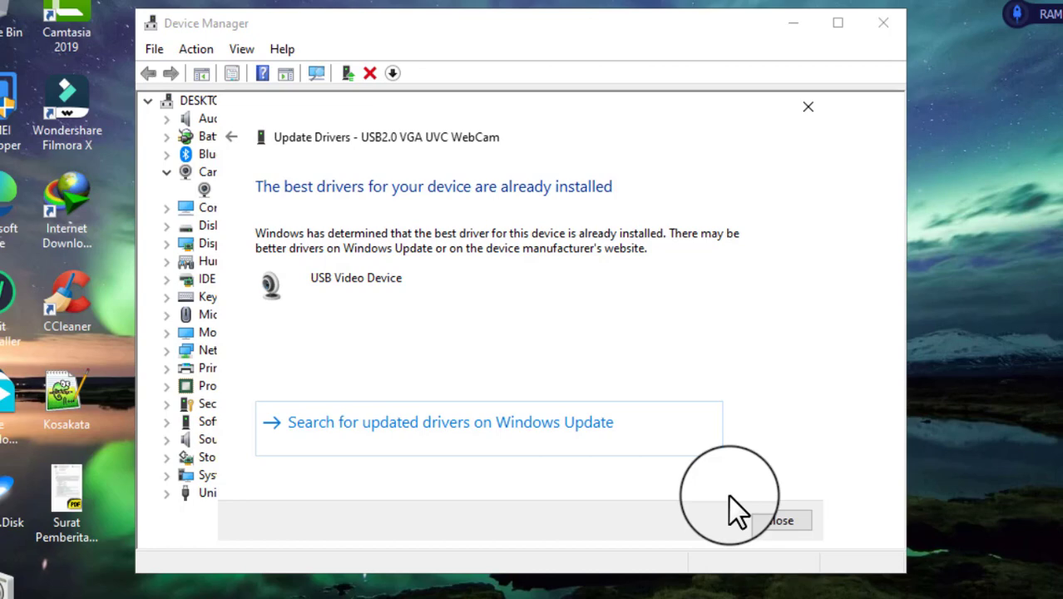
{"action": "left_click", "coordinate": [775, 521]}
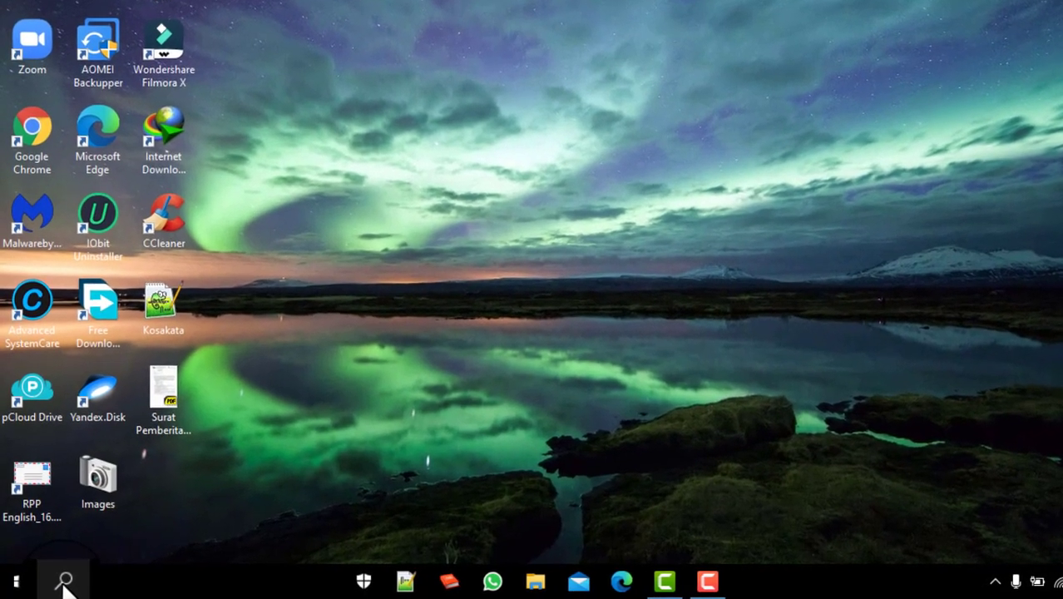
Open Device Manager, view the uninstall option for USB2.0 VGA UVC WebCam, and close Device Manager without uninstalling
{"action": "left_click", "coordinate": [56, 584]}
{"action": "type", "text": "DE"}
{"action": "key", "text": "Return"}
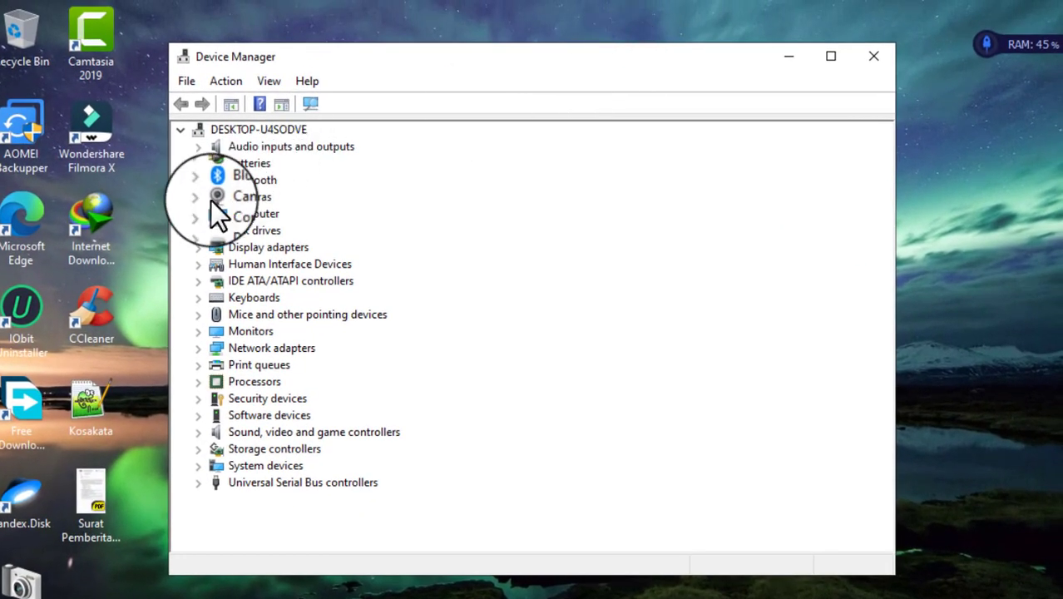
{"action": "left_click", "coordinate": [244, 136]}
{"action": "left_click", "coordinate": [324, 213]}
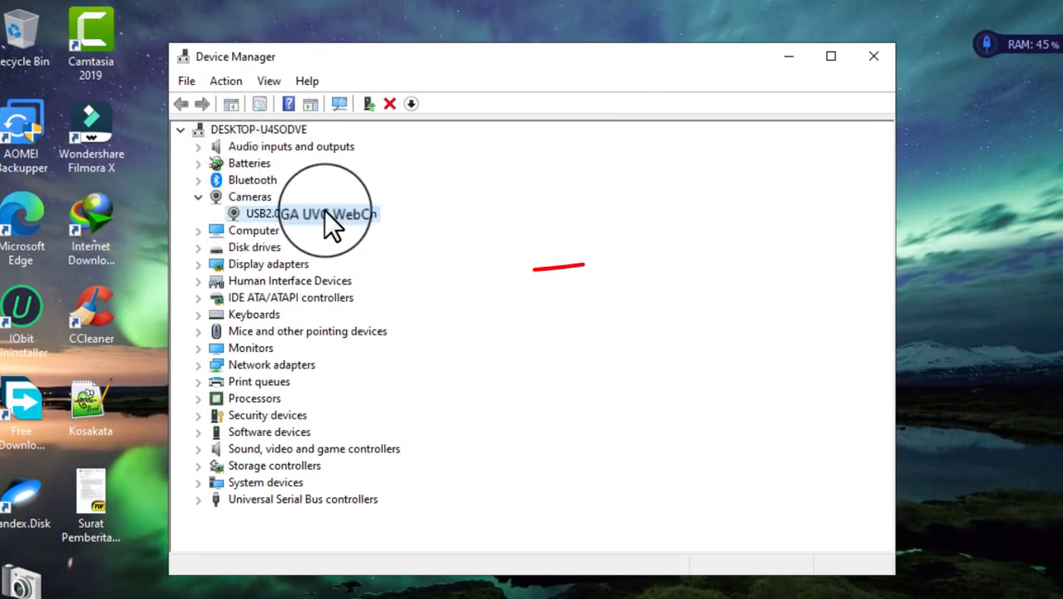
{"action": "right_click", "coordinate": [324, 213]}
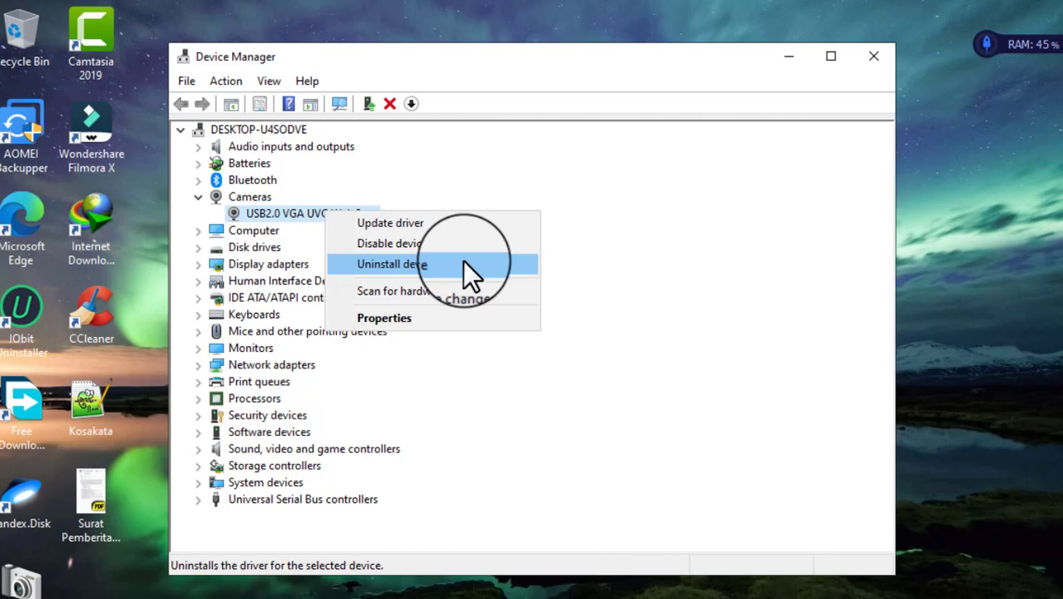
{"action": "left_click", "coordinate": [871, 55]}
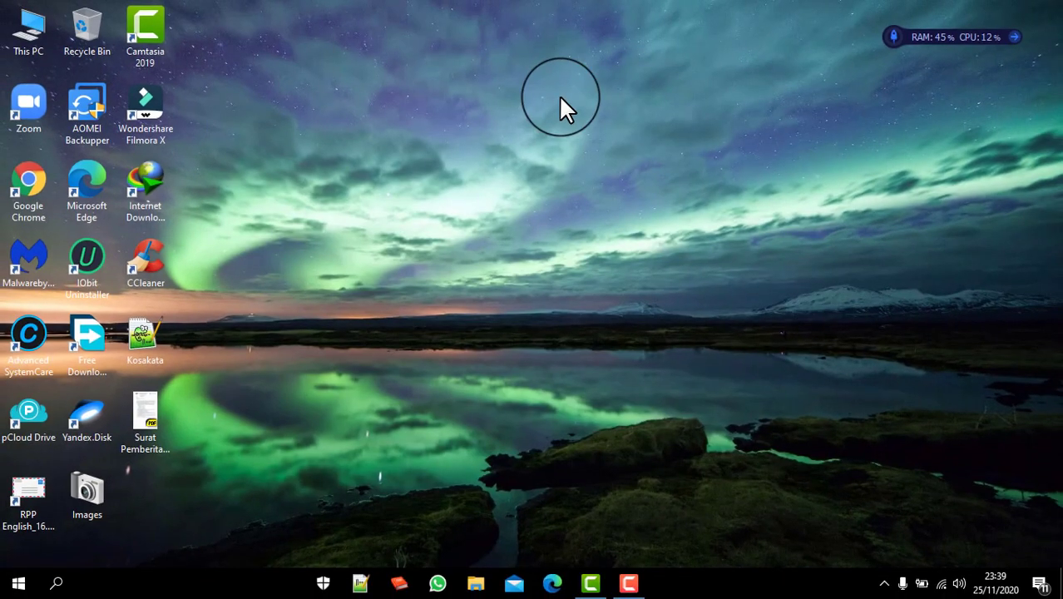